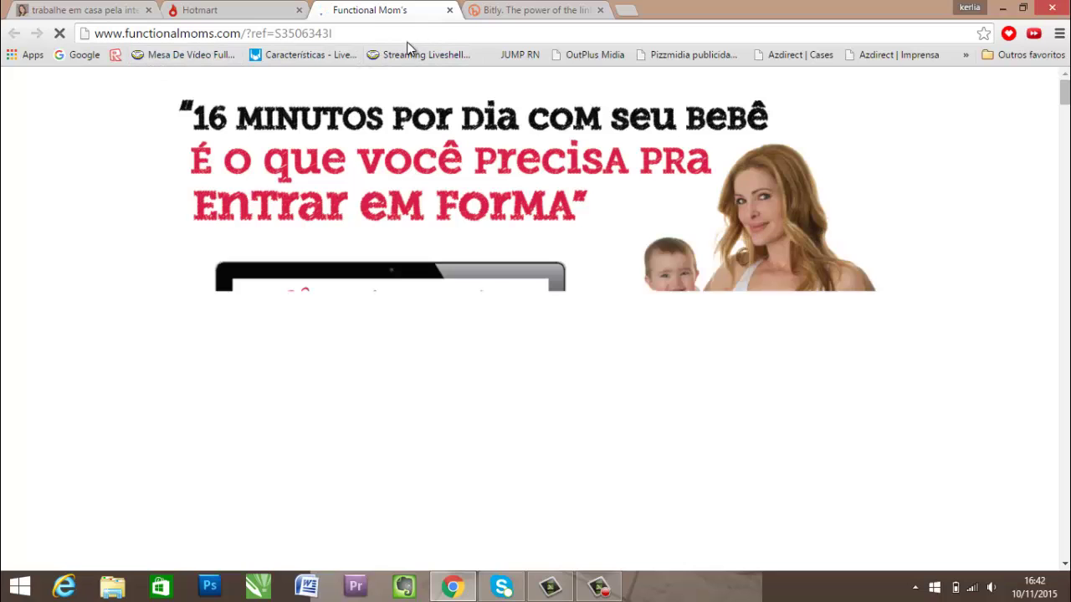
key(ctrl+1)
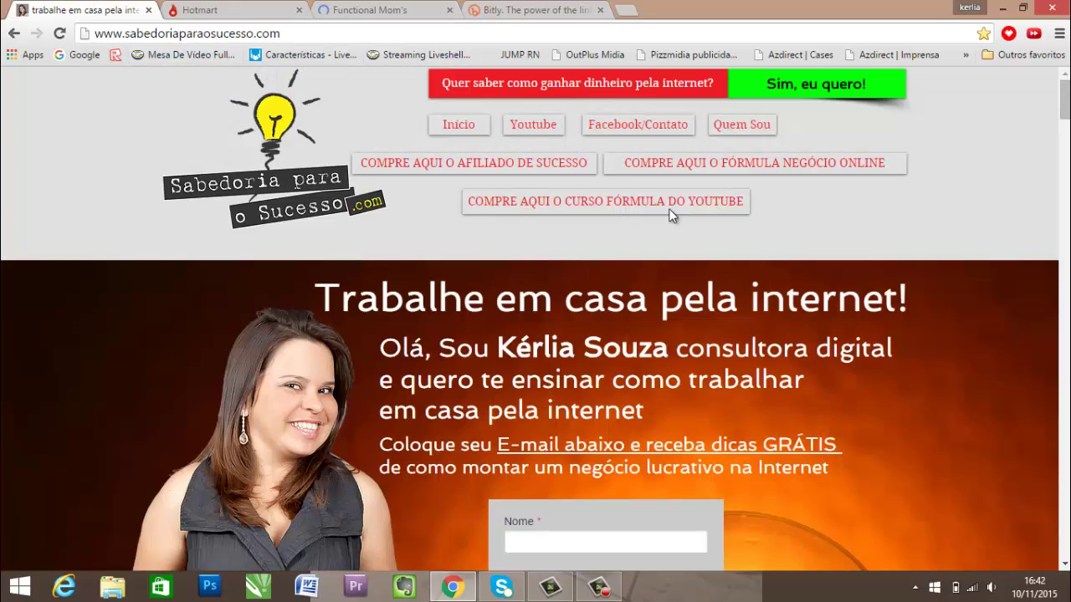
scroll(817, 441, down, 5)
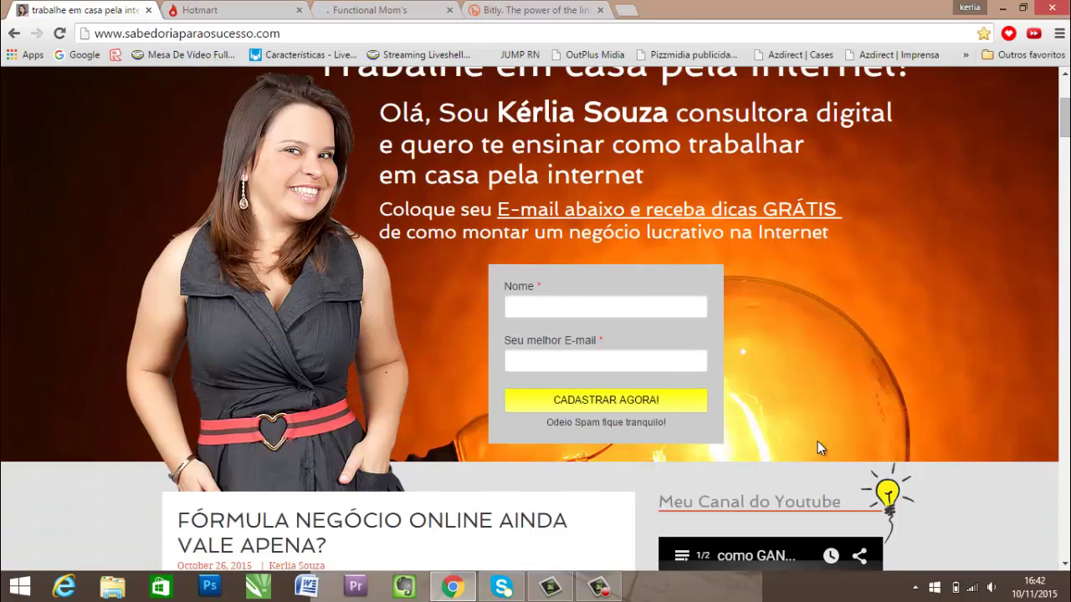
scroll(817, 441, up, 5)
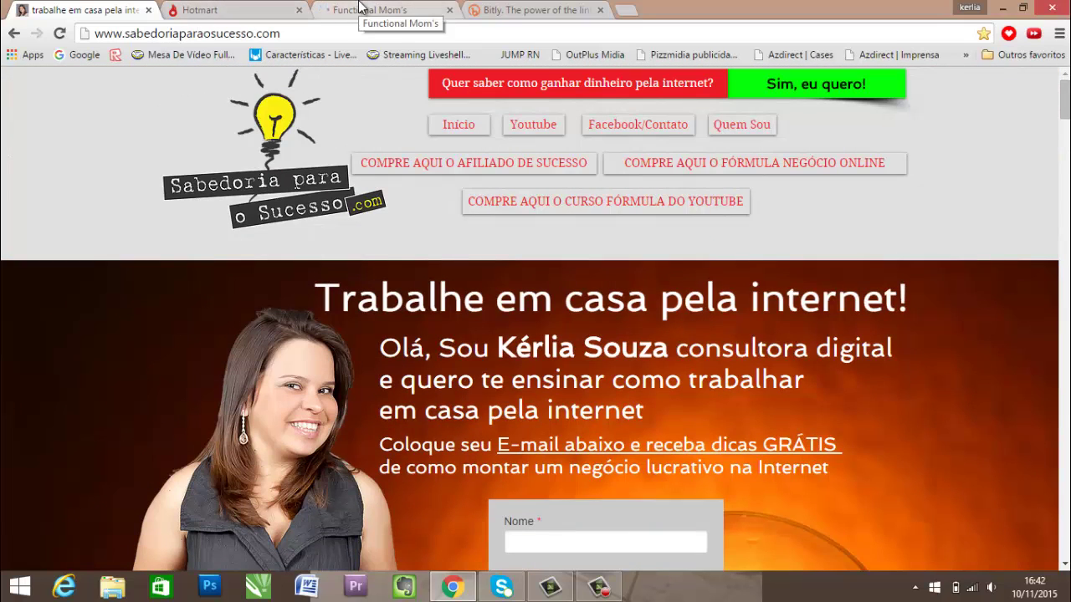
Copy the sales page hotlink of the Functional Mom's product from the Hotmart sales tools page
click(228, 12)
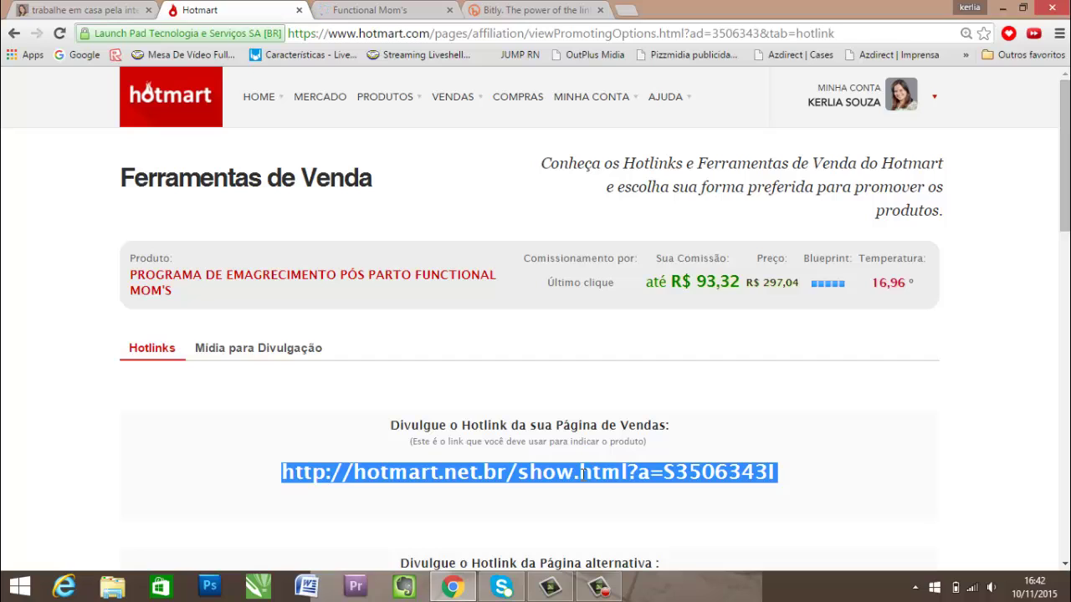
click(622, 493)
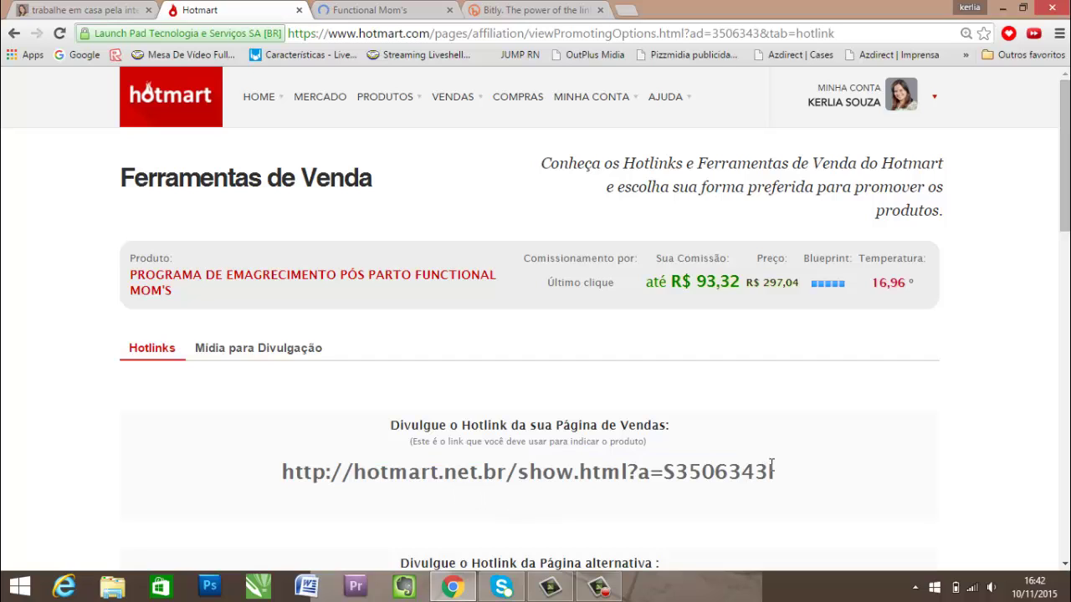
drag(776, 473, 289, 474)
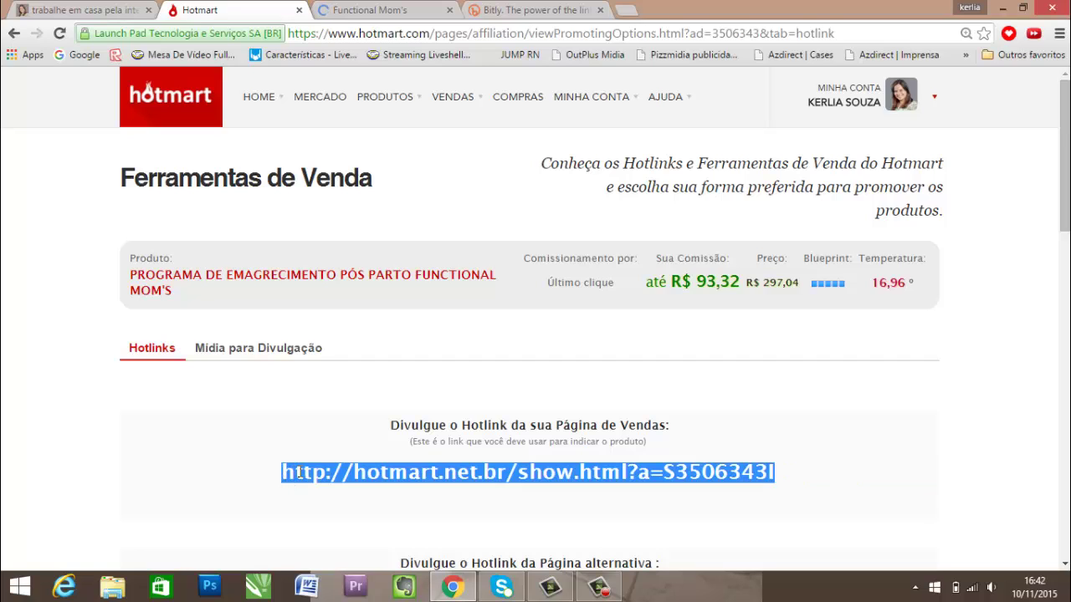
right_click(298, 474)
click(331, 483)
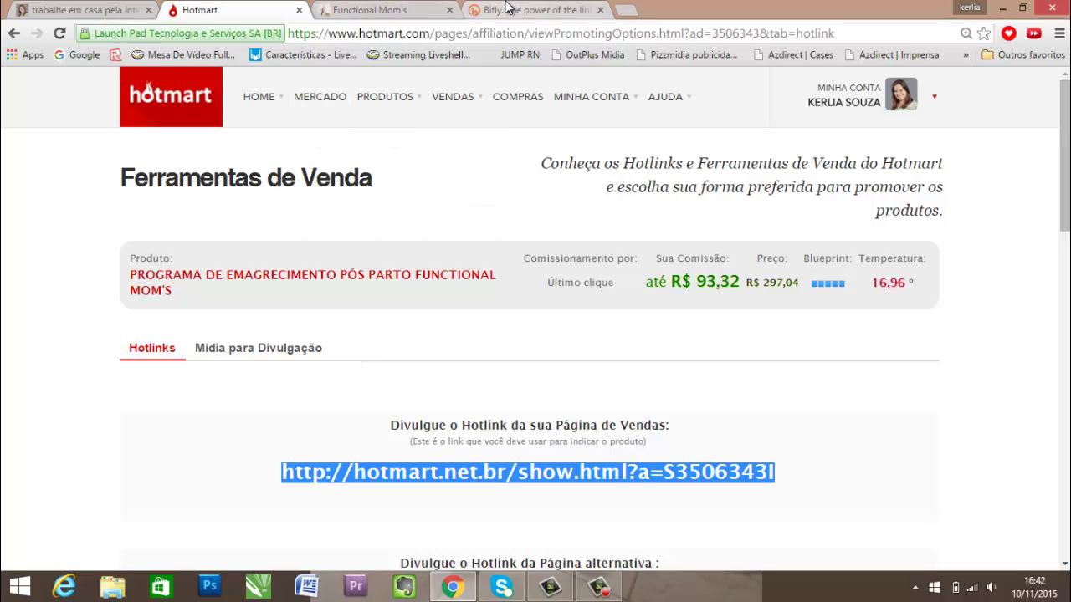
Switch to Bitly, shorten the copied Hotmart hotlink and copy the generated short link
click(507, 9)
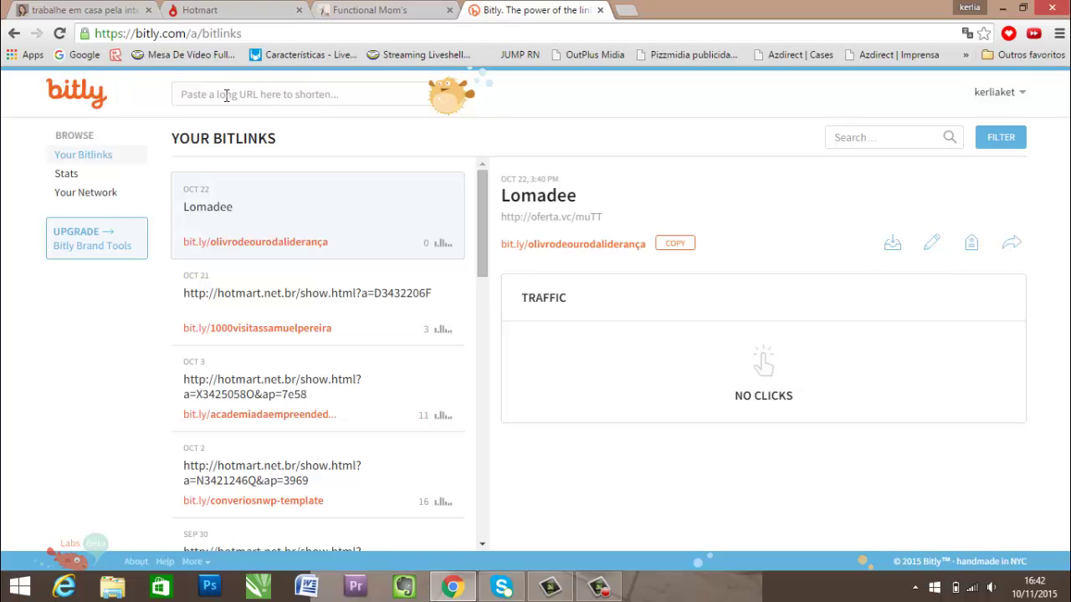
click(264, 93)
right_click(264, 95)
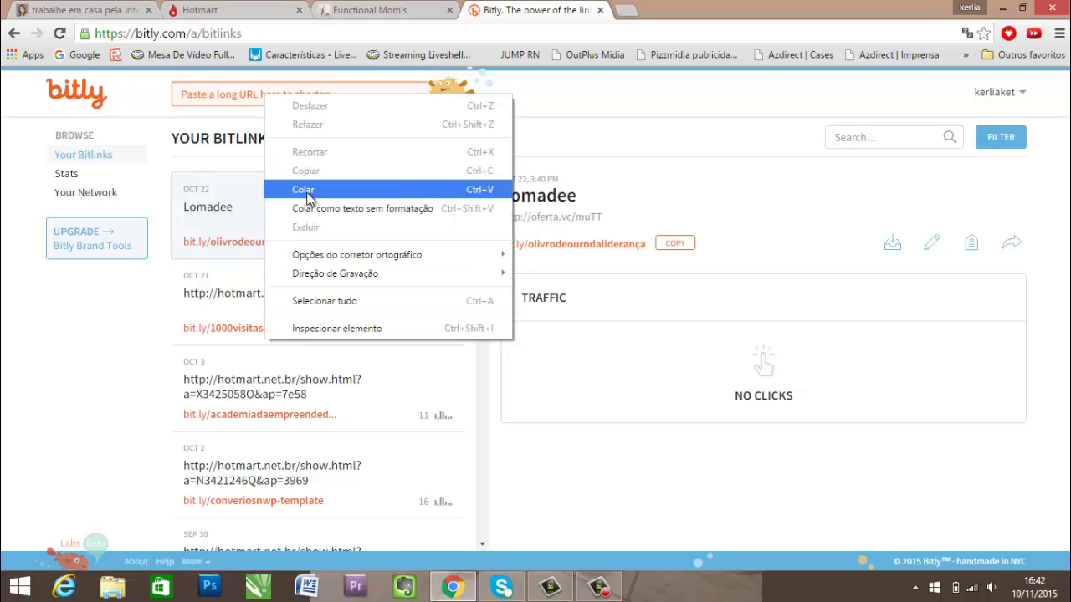
click(306, 197)
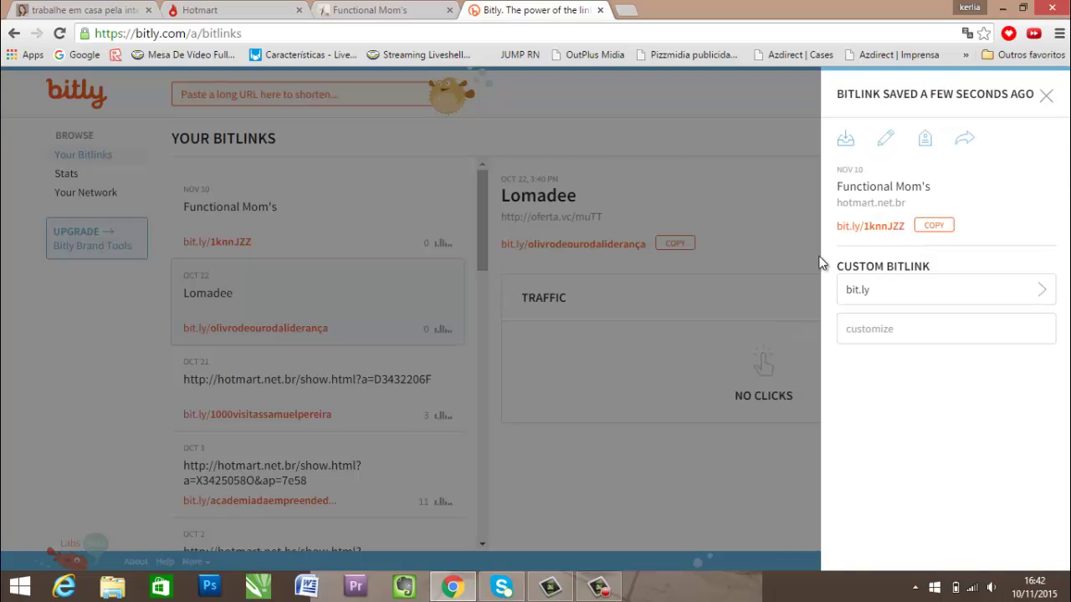
click(935, 227)
Copy the bitlink's title "Functional Mom's" and paste it as the custom bitlink ending
click(856, 330)
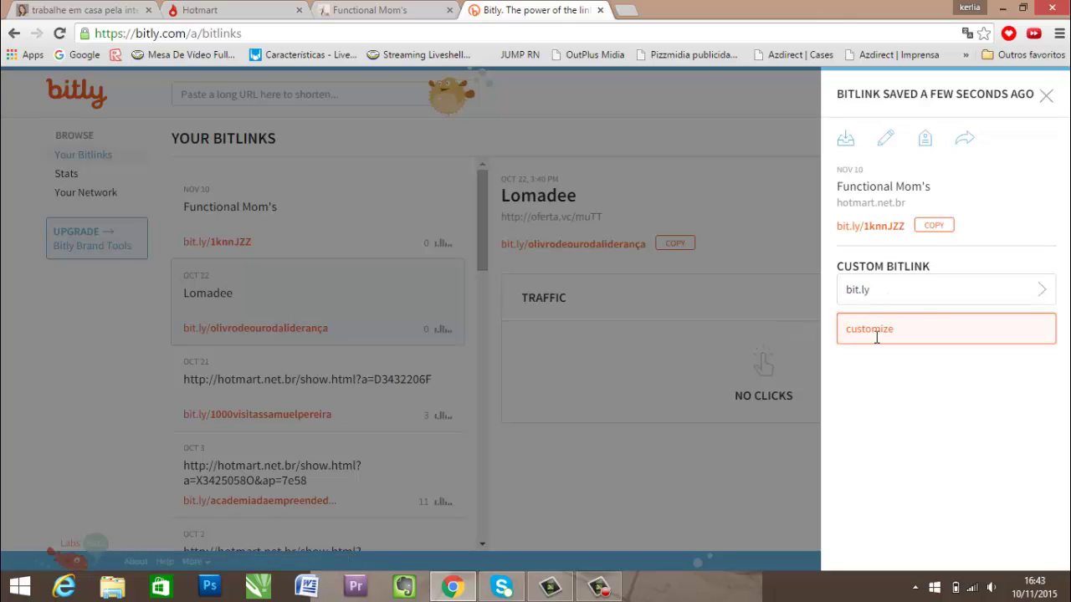
drag(930, 189, 839, 195)
right_click(849, 195)
click(837, 294)
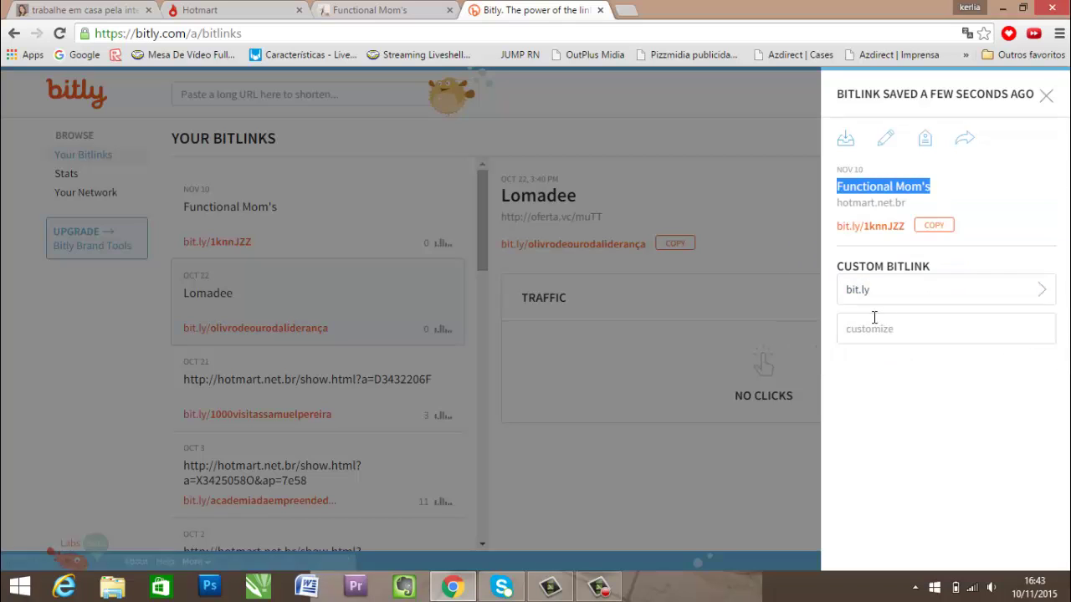
right_click(873, 324)
click(875, 178)
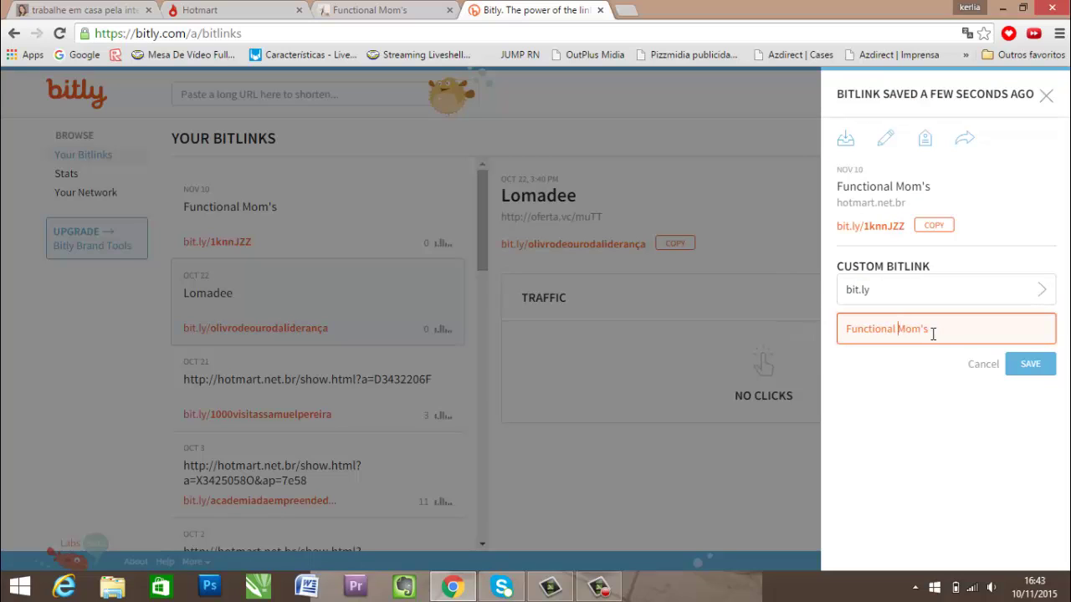
Remove the space from the custom ending and try to save it as "FunctionalMom's"
key(Left)
key(Left)
key(Left)
key(Left)
key(Left)
key(BackSpace)
click(1030, 364)
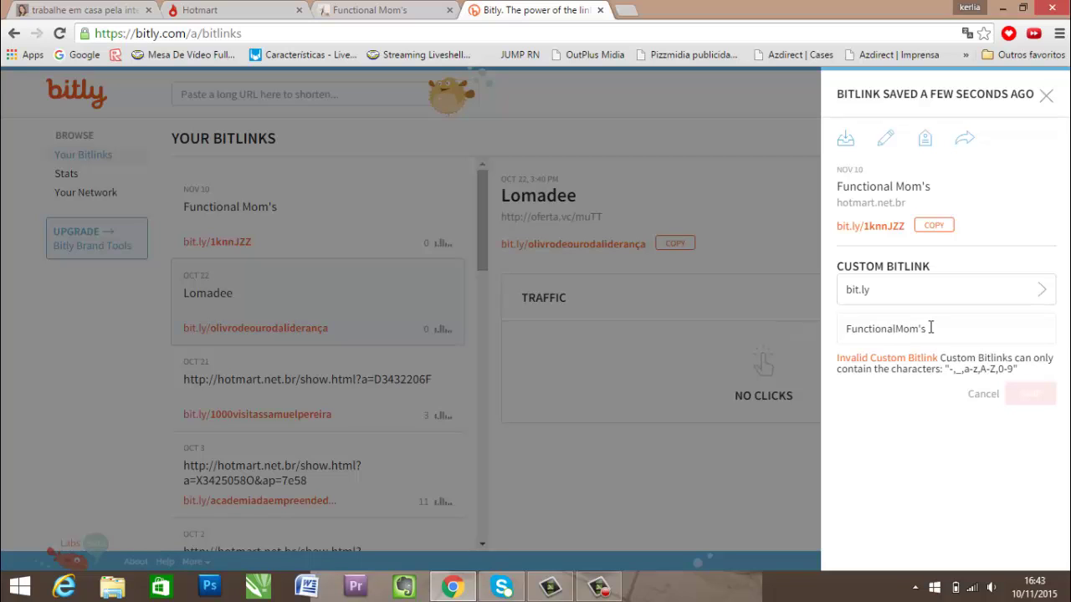
Prefix the custom ending with "curso", make the F lowercase and try to save it as "cursofunctionalMom's"
click(847, 326)
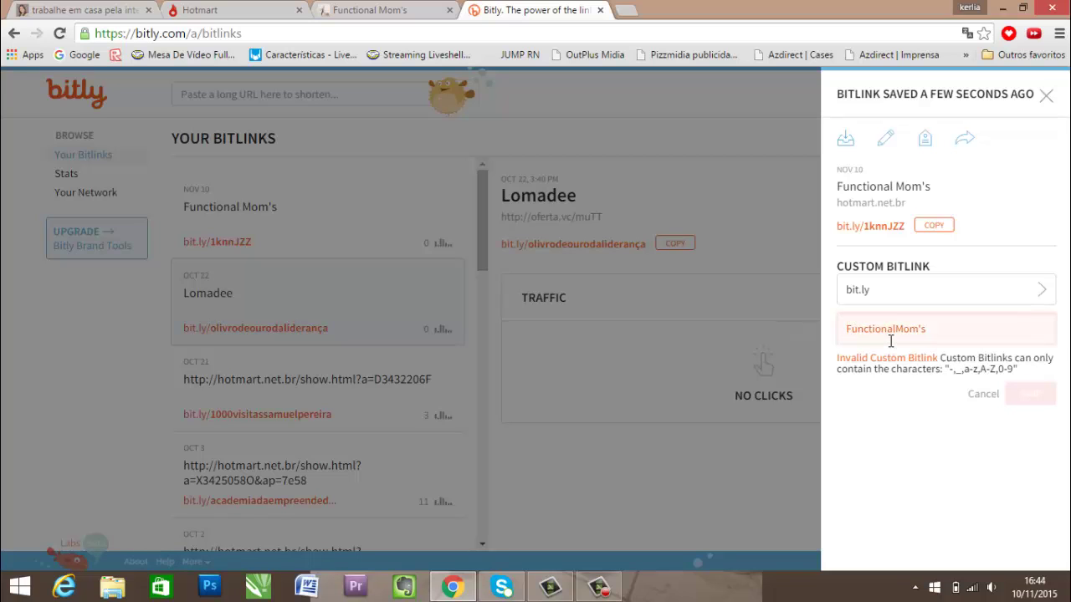
text(curso)
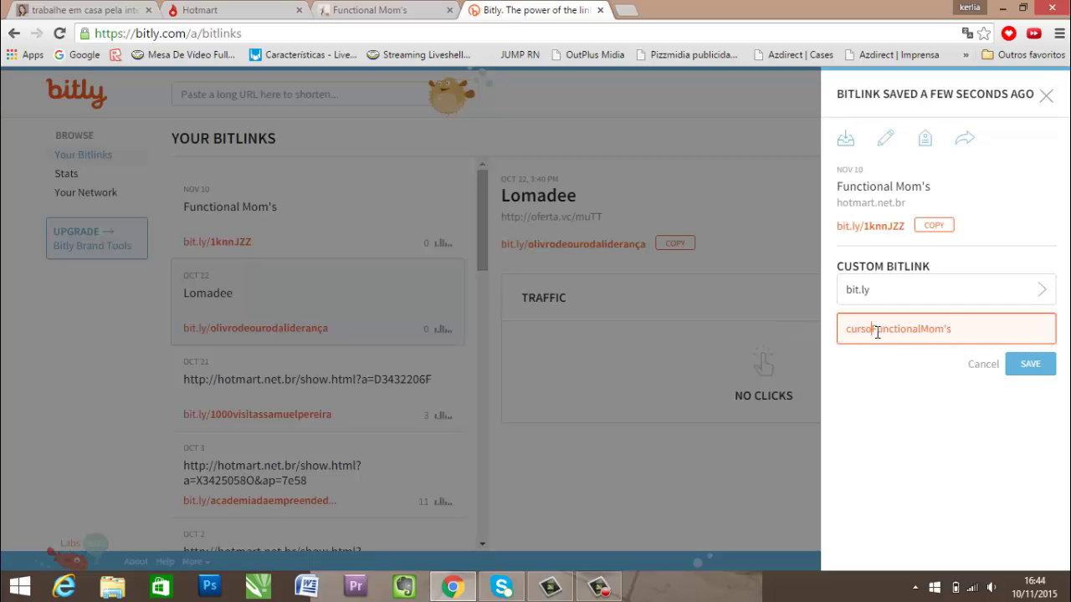
key(Delete)
text(f)
click(1030, 365)
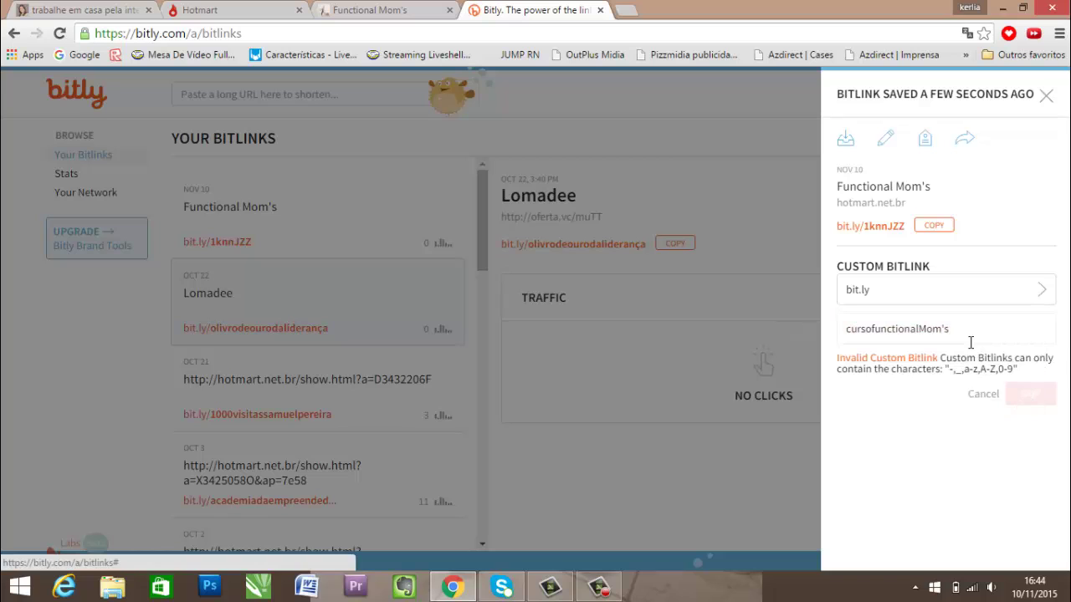
Shorten the custom ending to "functionalMoms", save it and copy the customized bitlink
drag(873, 331, 846, 337)
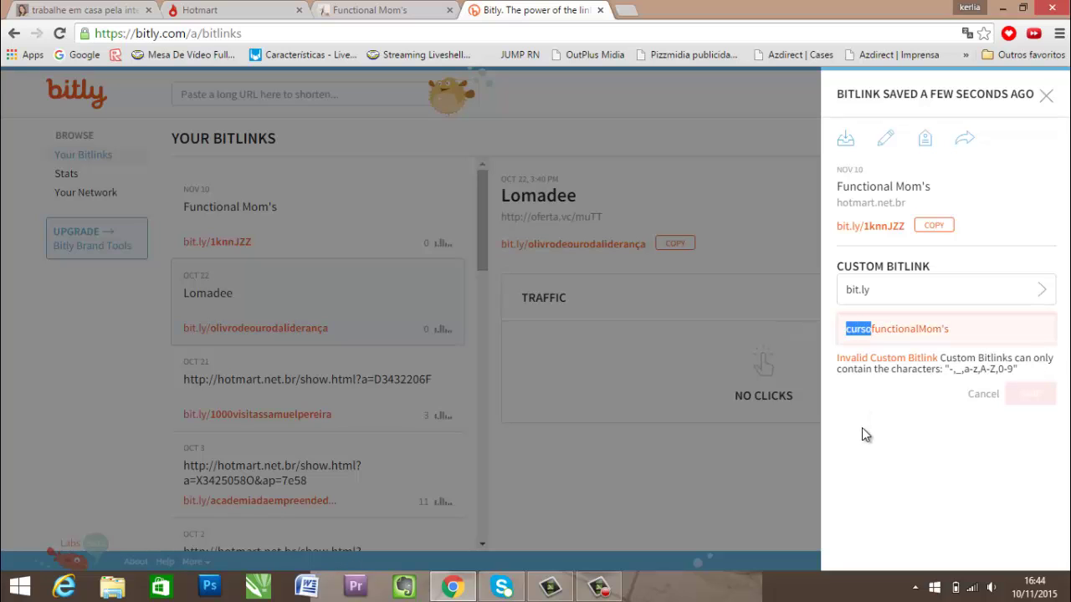
key(BackSpace)
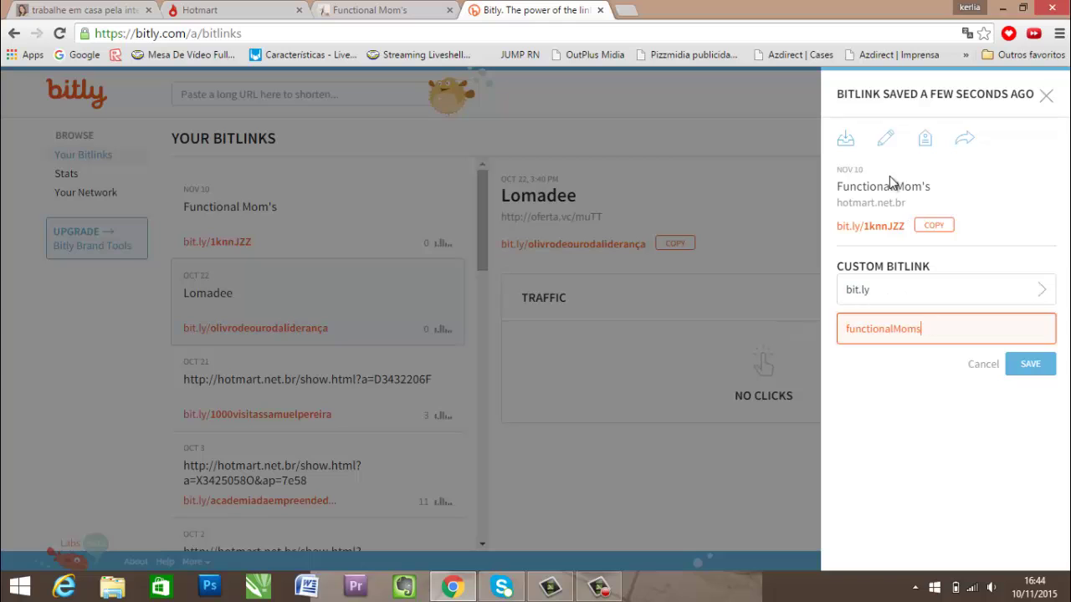
click(1025, 365)
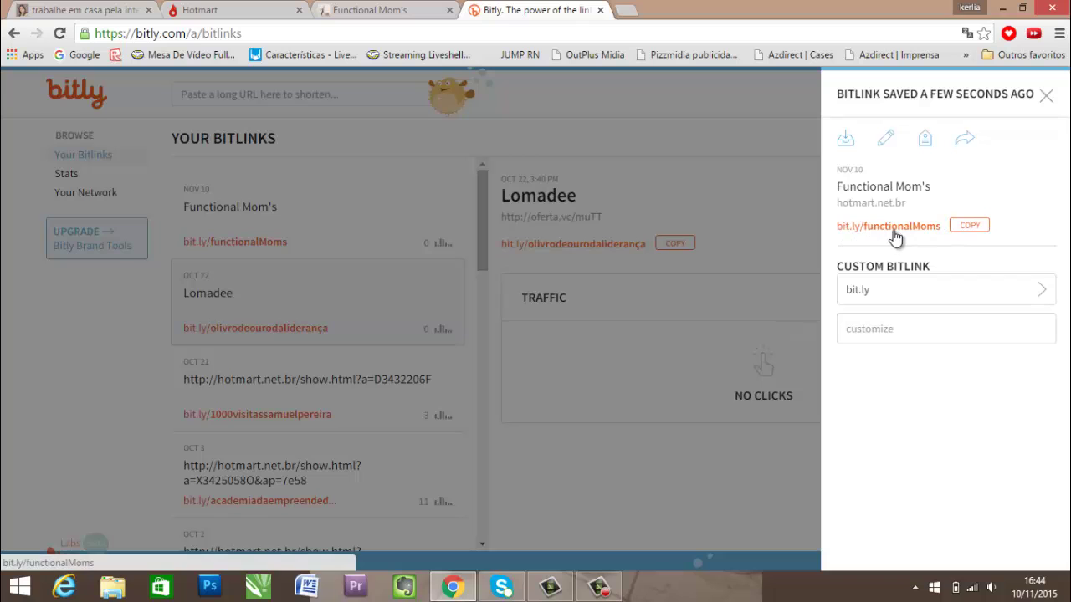
click(964, 231)
Switch to Evernote and open the note "links encurtados pra divulgar individualmente" in the AFILIADOS DE SUCESSO notebook
click(306, 585)
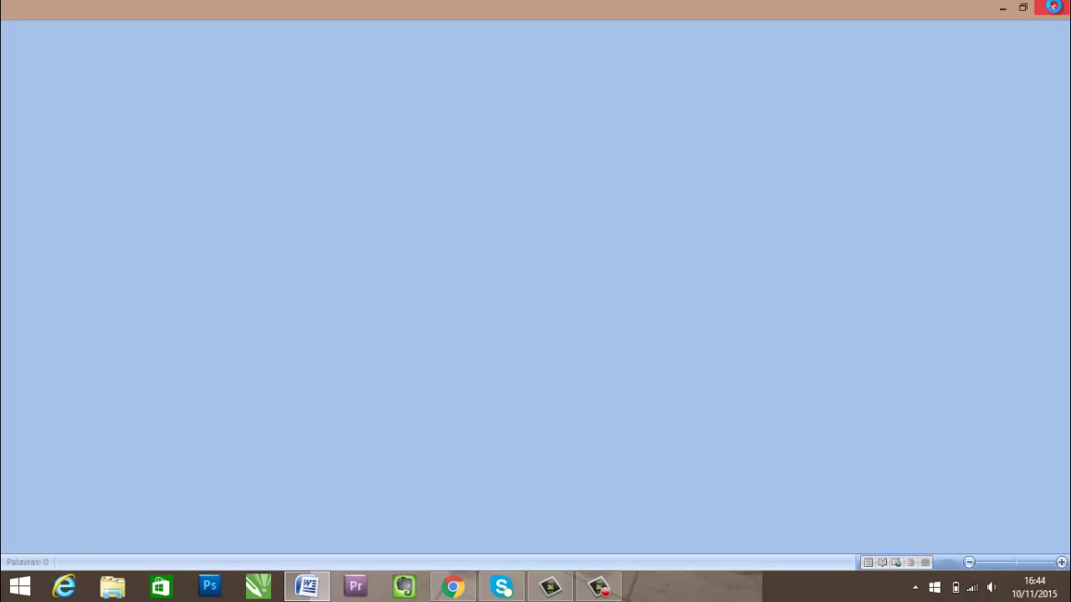
click(1052, 7)
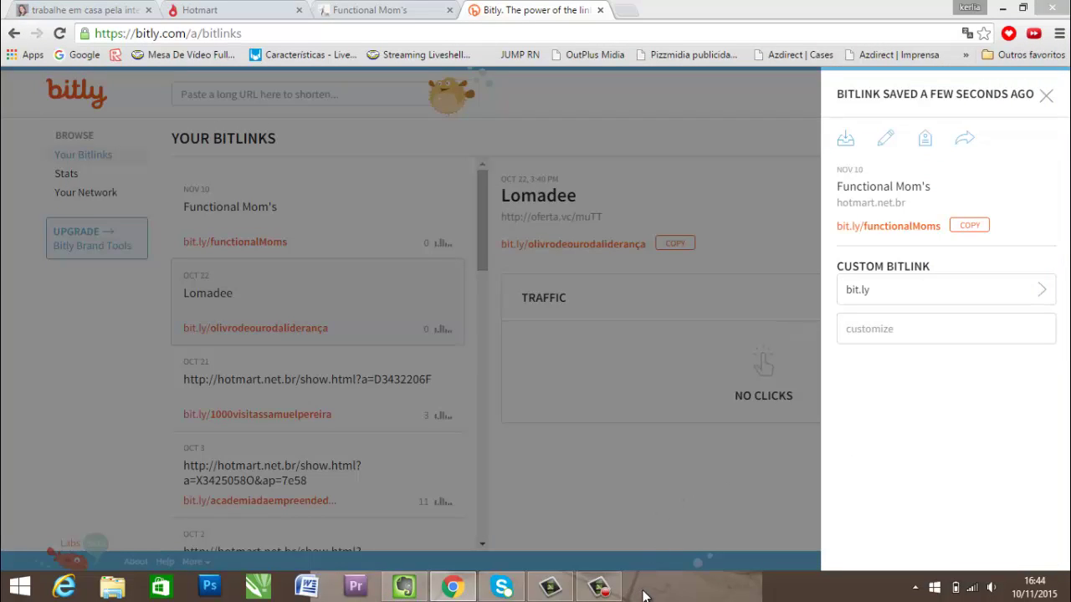
click(402, 588)
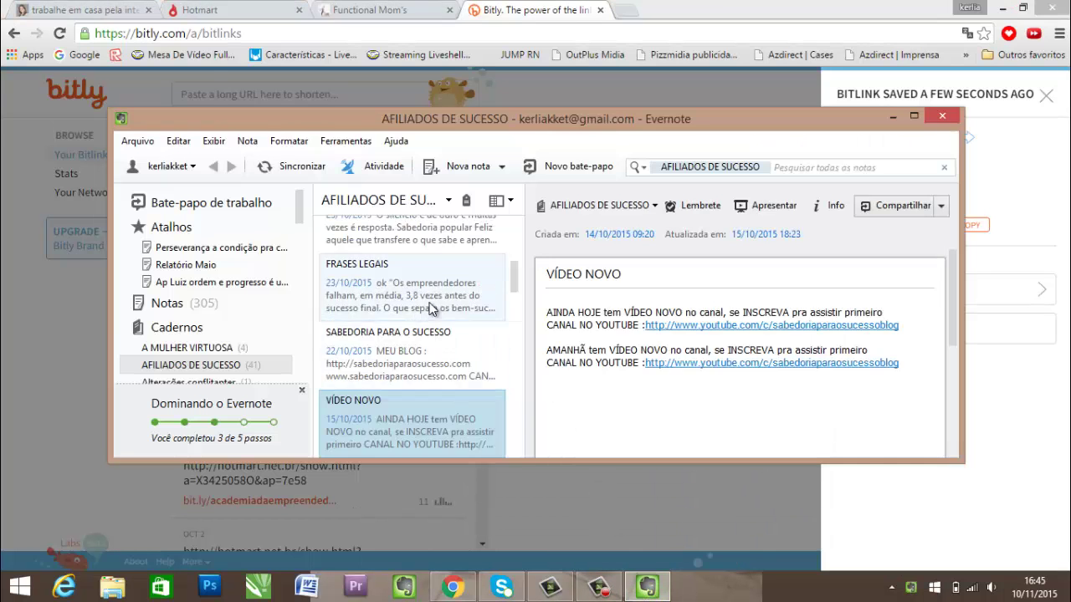
scroll(514, 246, up, 8)
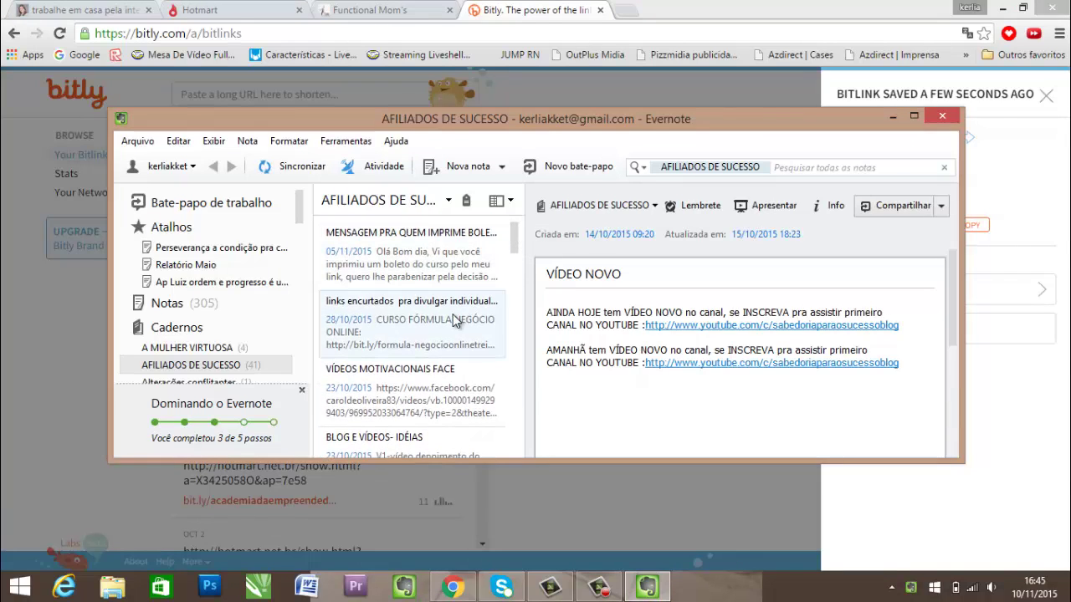
click(459, 312)
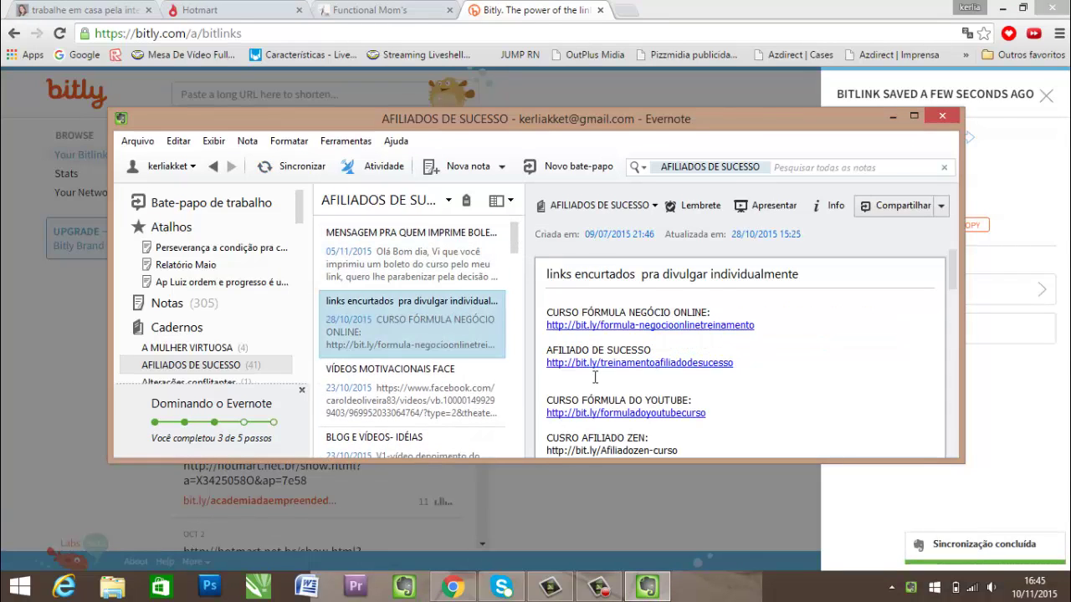
scroll(730, 405, down, 4)
scroll(730, 405, down, 5)
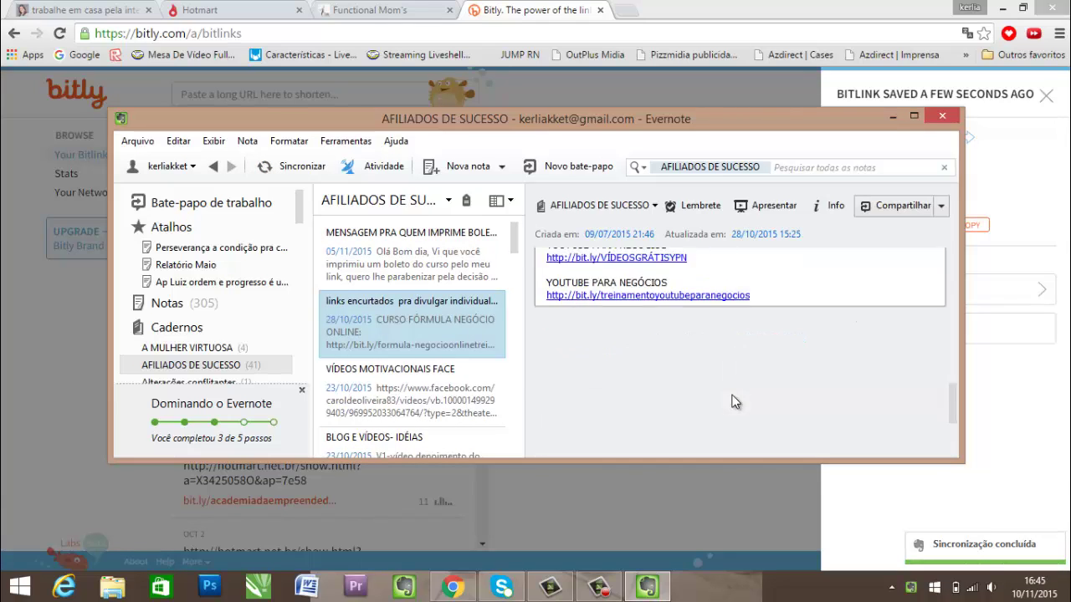
drag(758, 290, 766, 292)
click(765, 293)
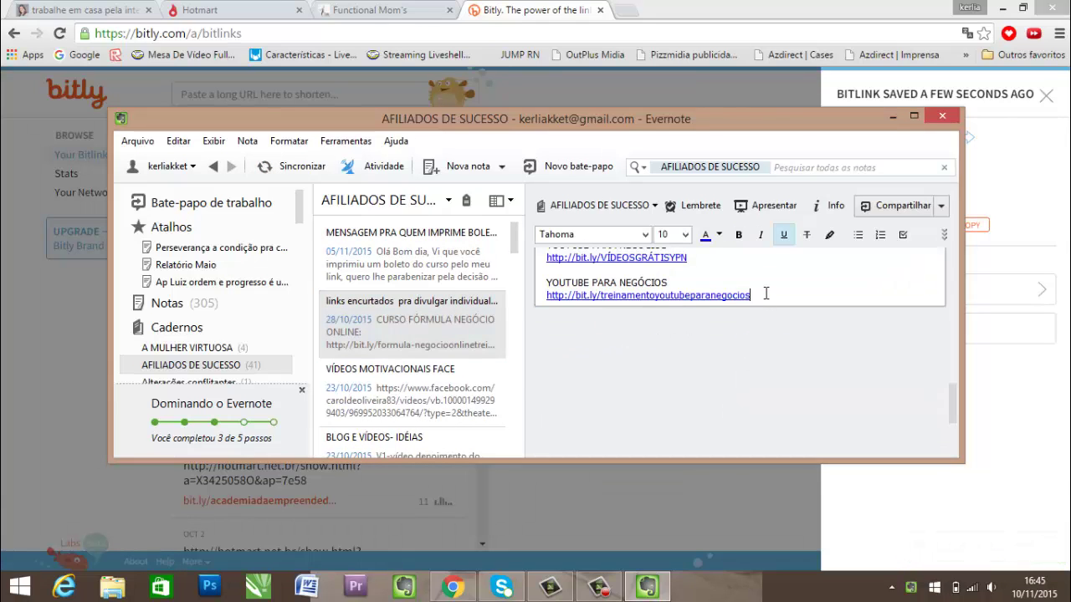
key(Return)
key(Return)
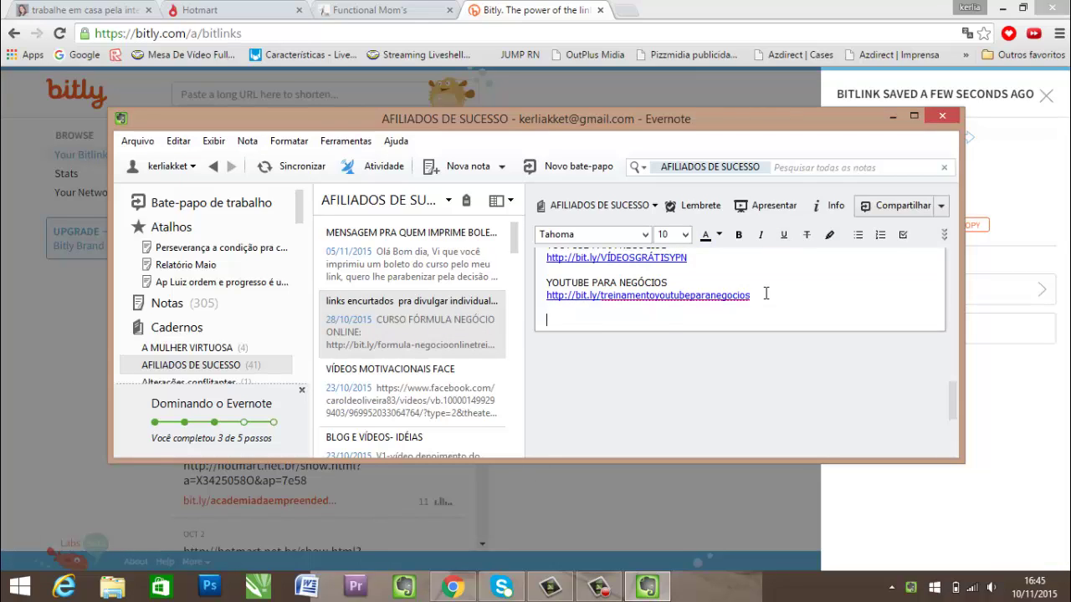
key(ctrl+v)
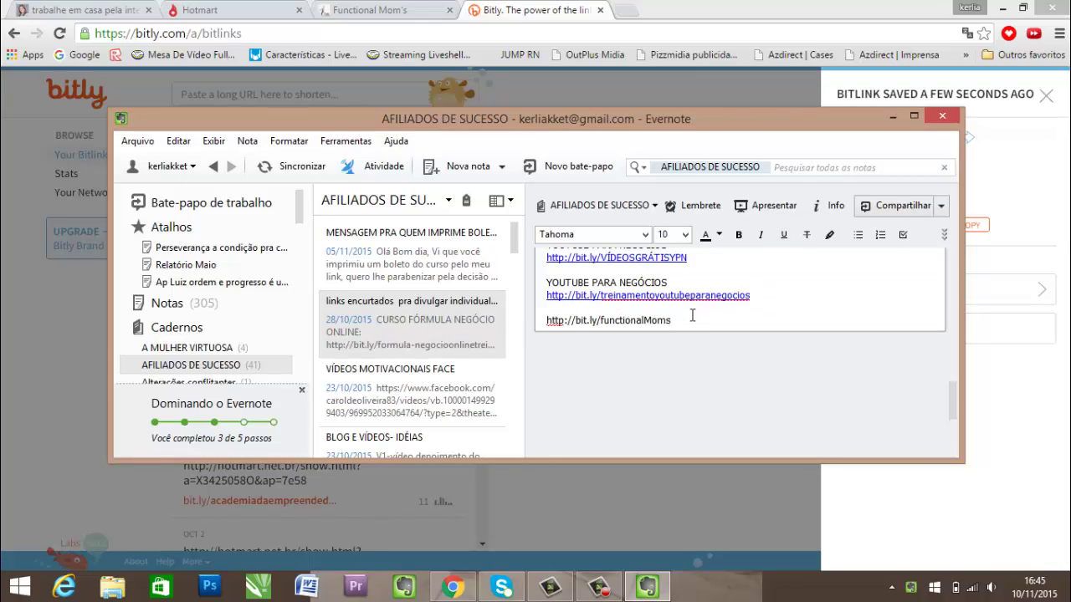
key(Return)
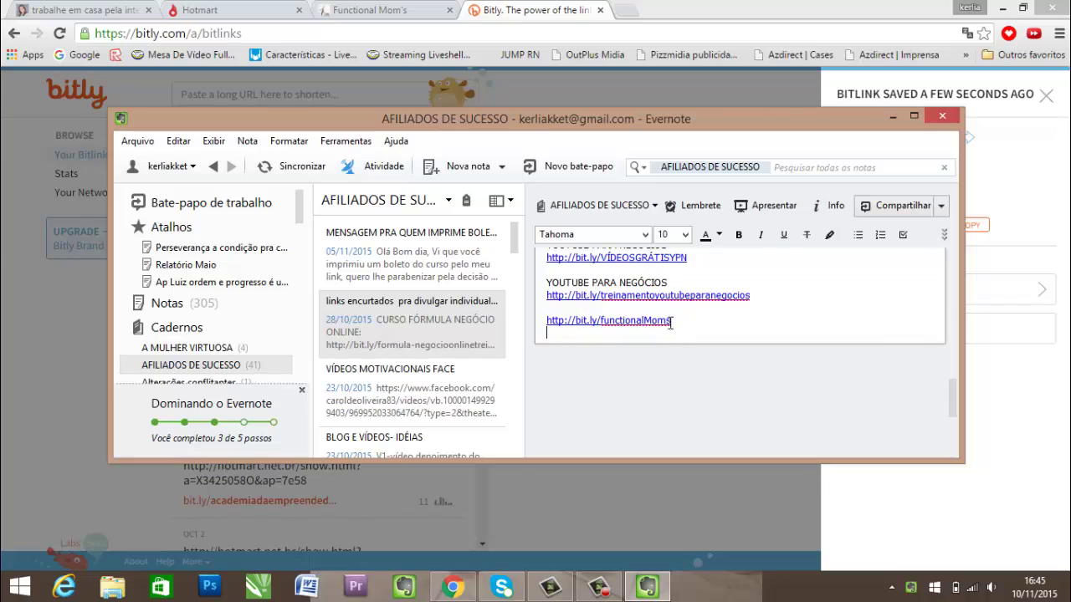
Copy the functionalMoms link from the note and close the Evernote window
drag(675, 319, 544, 322)
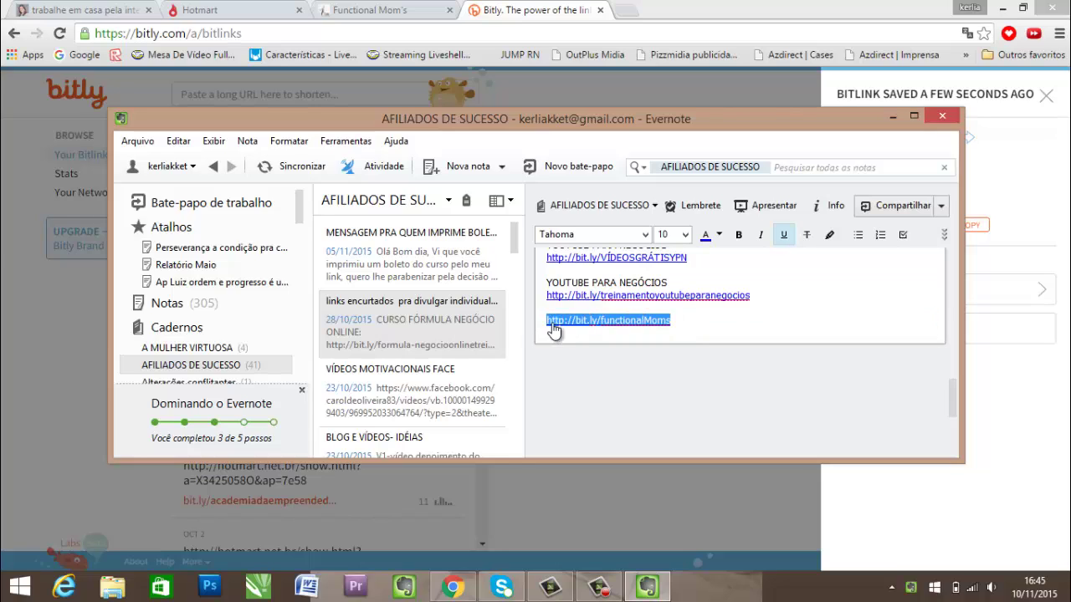
right_click(567, 324)
click(608, 351)
click(941, 116)
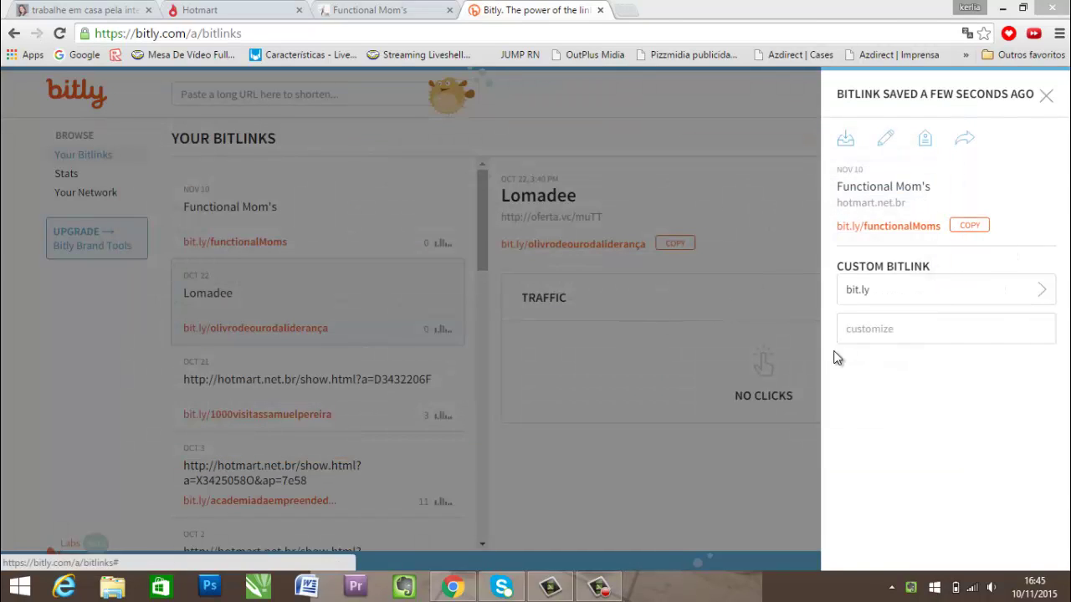
Close the saved bitlink's details in Bitly and look through the list of existing bitlinks
click(1047, 96)
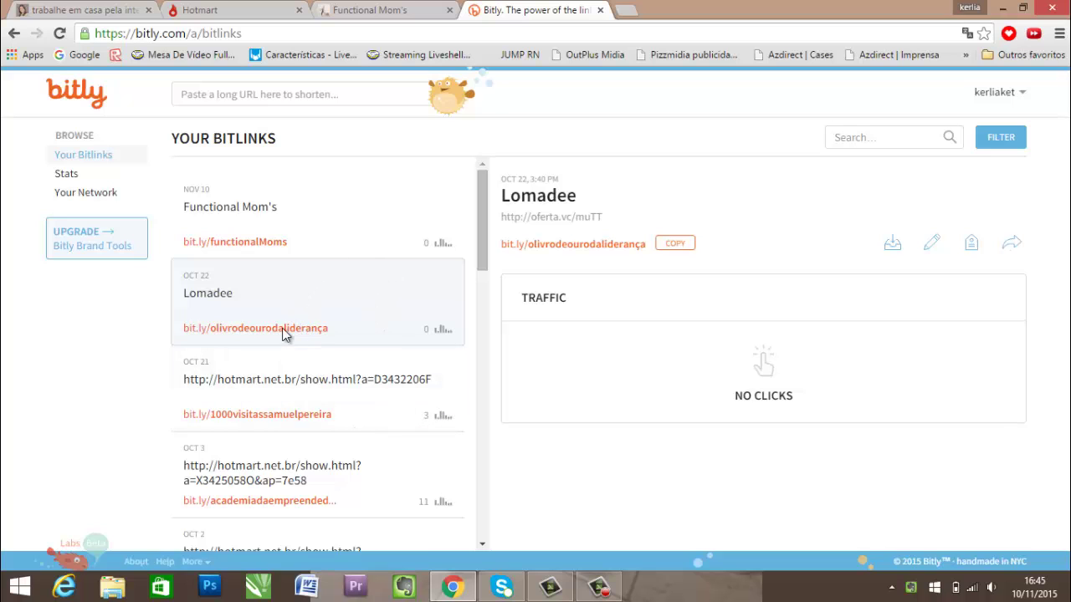
scroll(330, 398, down, 1)
scroll(329, 399, up, 1)
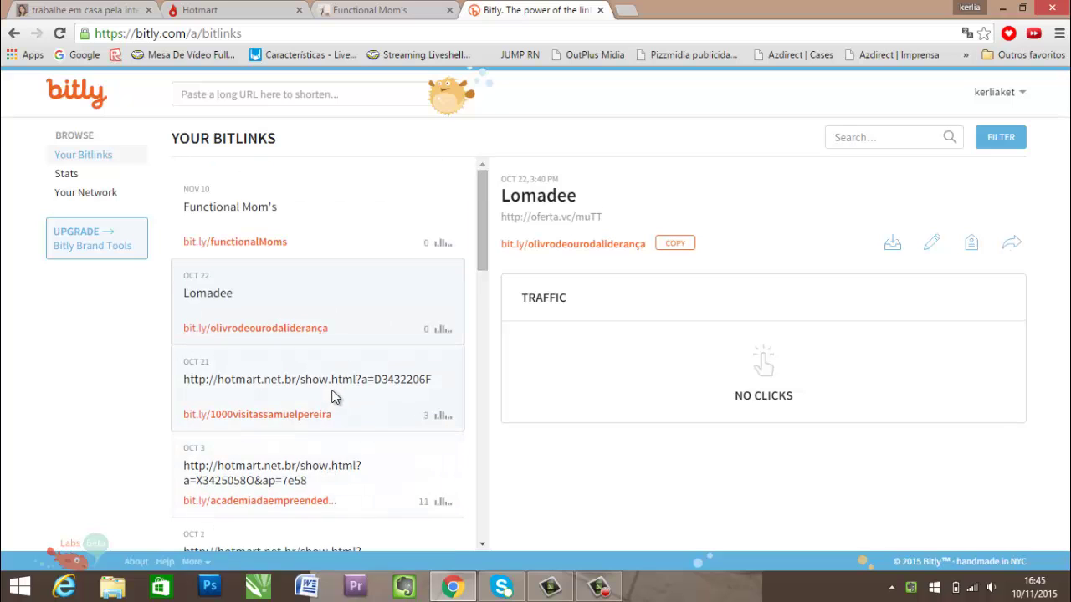
scroll(370, 425, down, 3)
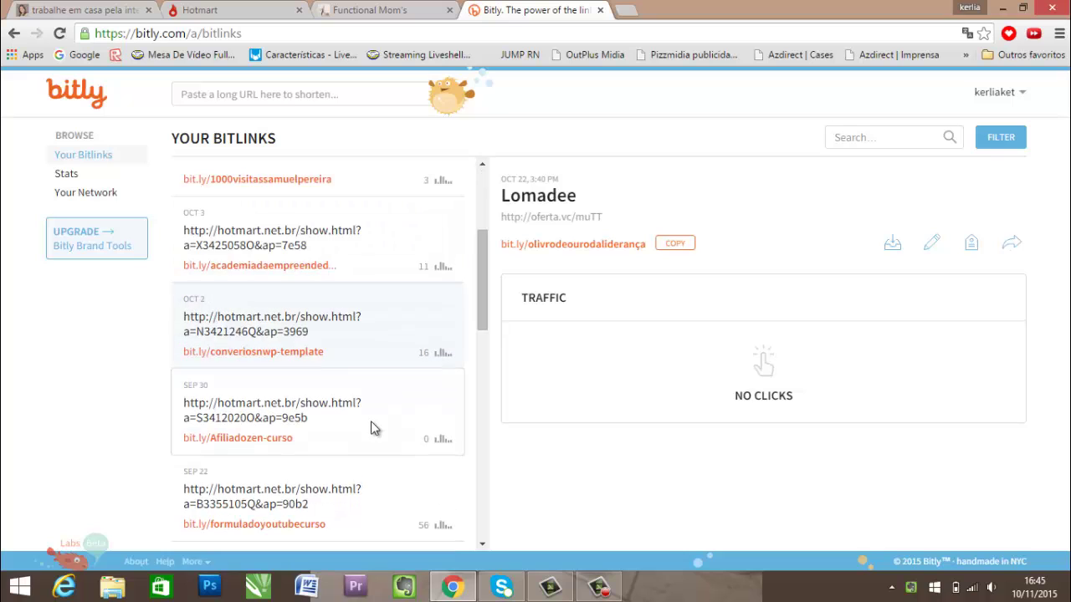
Review the older customized Hotmart bitlinks from September and August in the bitlinks list
scroll(370, 428, down, 1)
scroll(372, 426, down, 1)
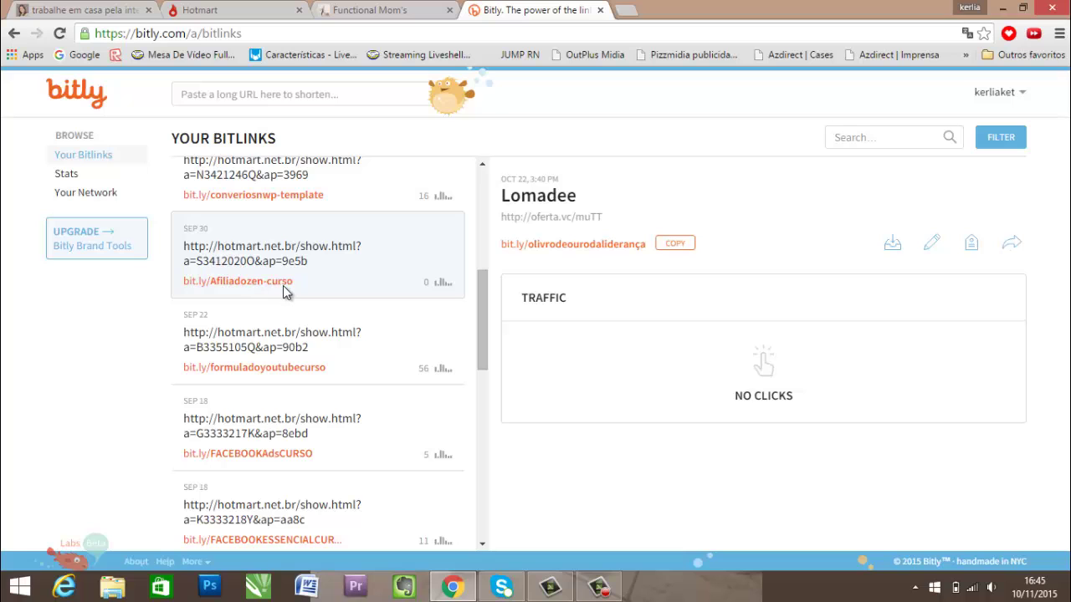
scroll(386, 389, down, 3)
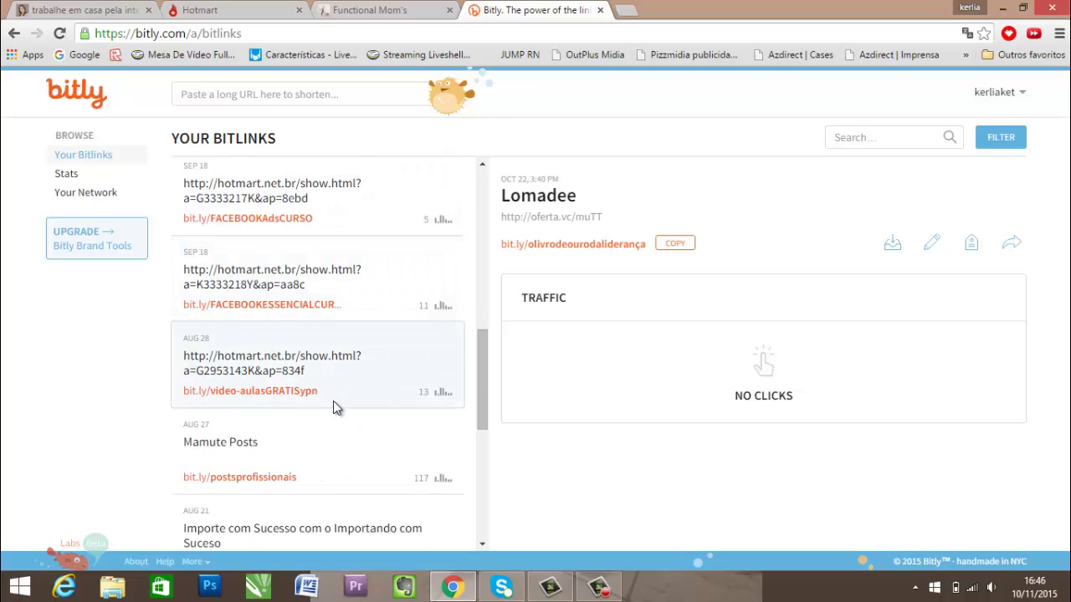
scroll(347, 445, up, 2)
scroll(346, 446, up, 1)
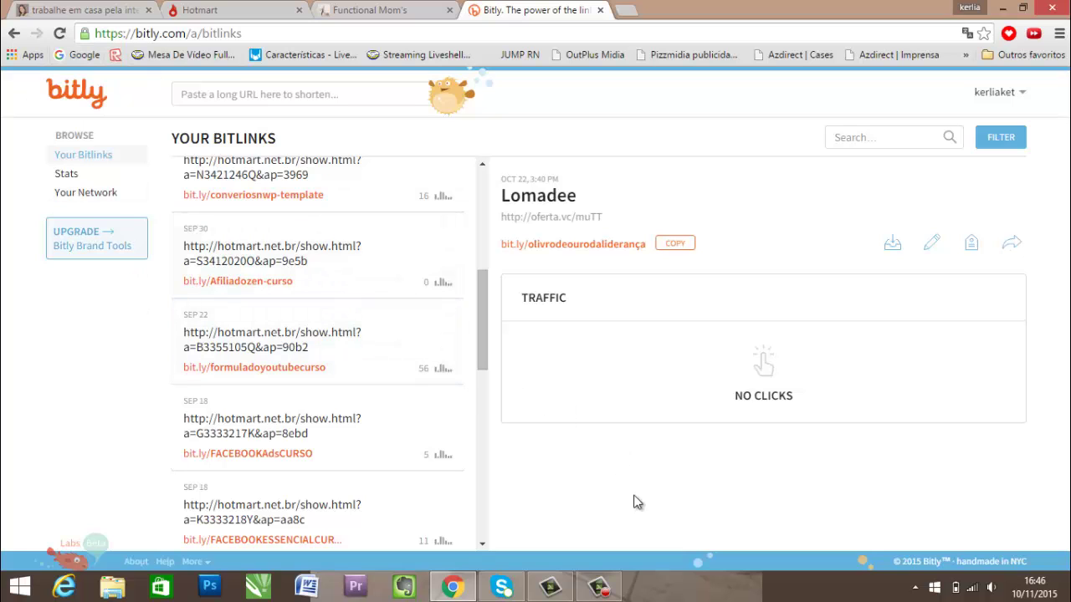
Switch to the sabedoriaparaosucesso.com site and look over its homepage, including the e-mail signup form, blog posts and sidebar banners
click(90, 9)
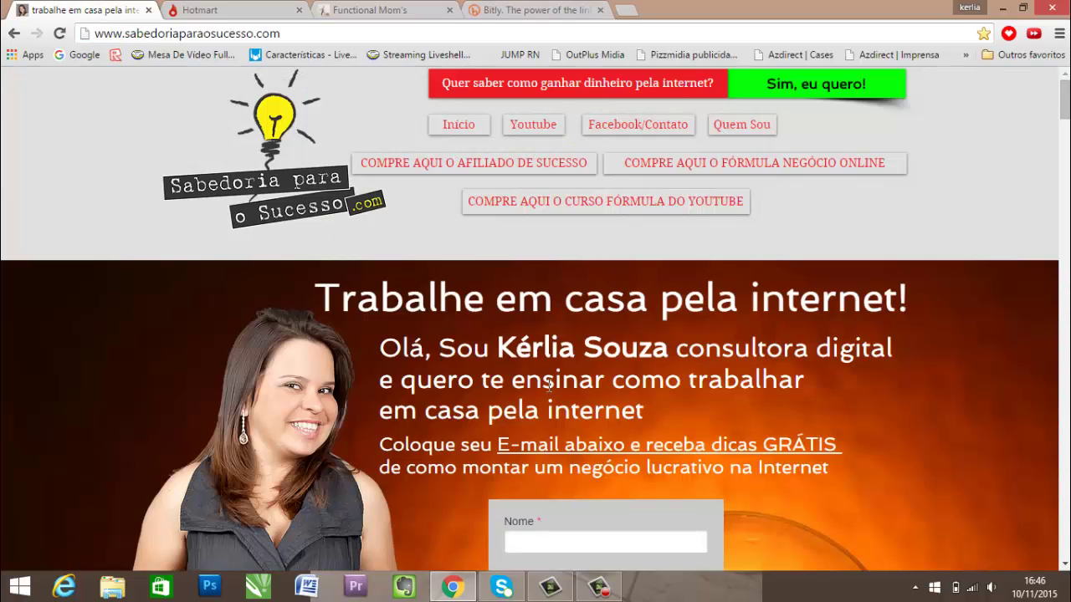
scroll(702, 352, down, 3)
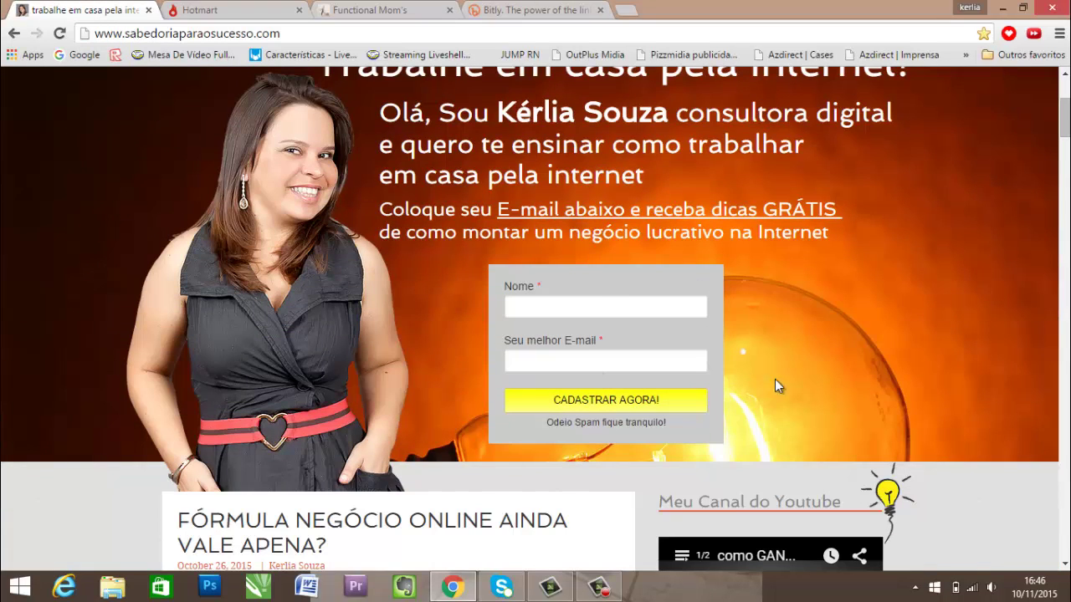
scroll(741, 374, down, 2)
scroll(750, 313, up, 4)
scroll(883, 358, up, 1)
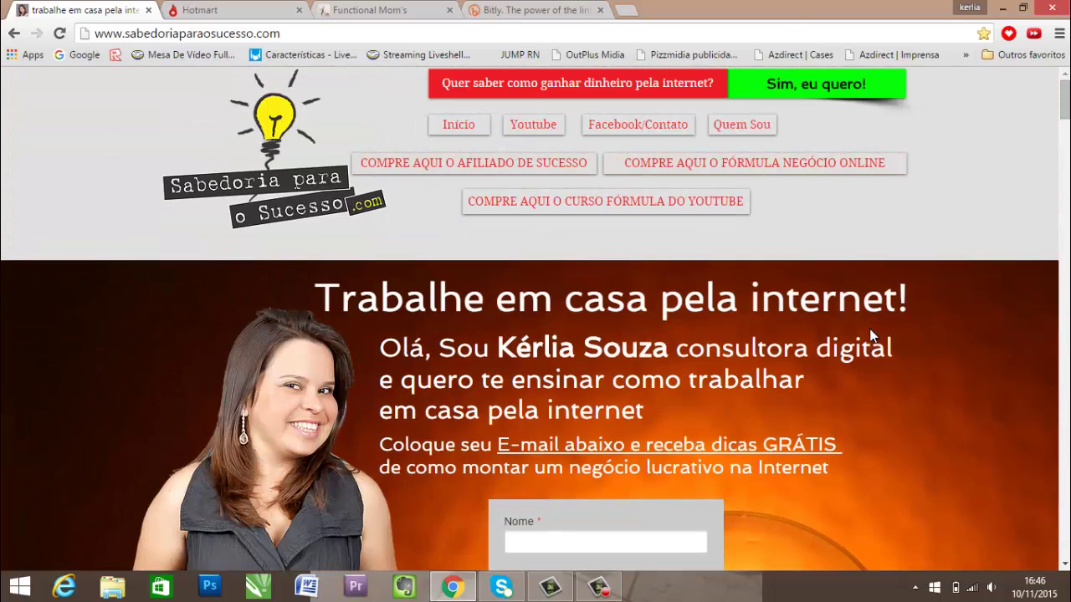
scroll(878, 353, down, 10)
scroll(882, 360, down, 2)
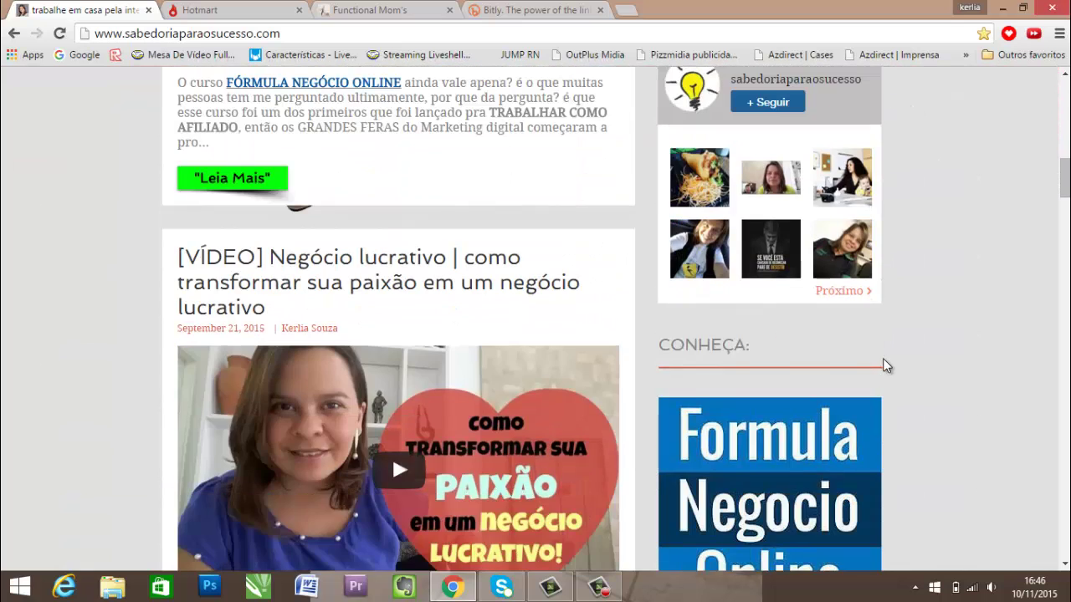
scroll(887, 361, up, 12)
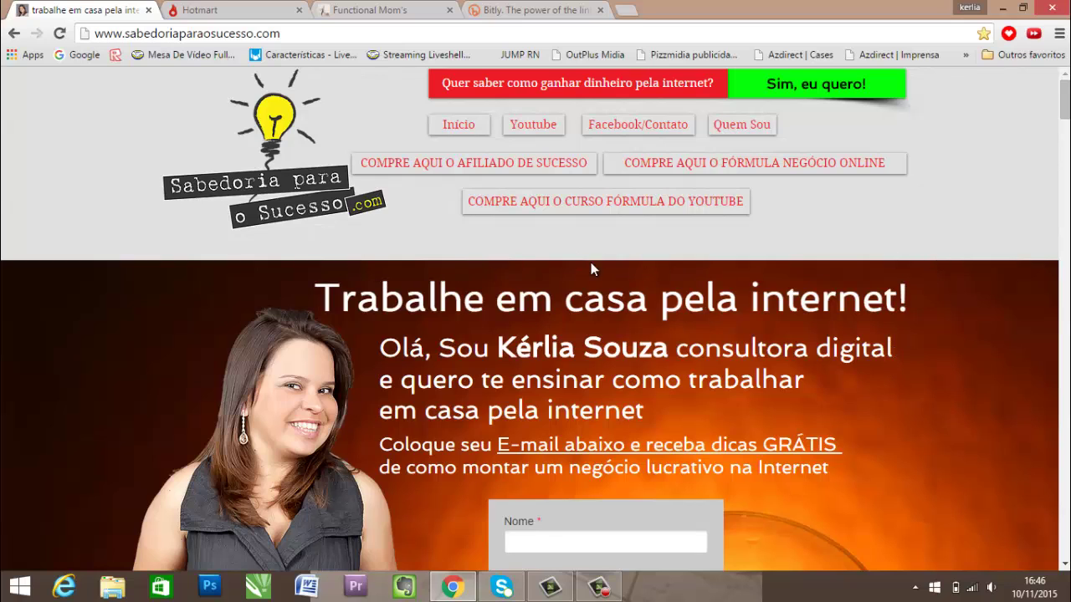
scroll(939, 416, down, 5)
scroll(938, 417, up, 5)
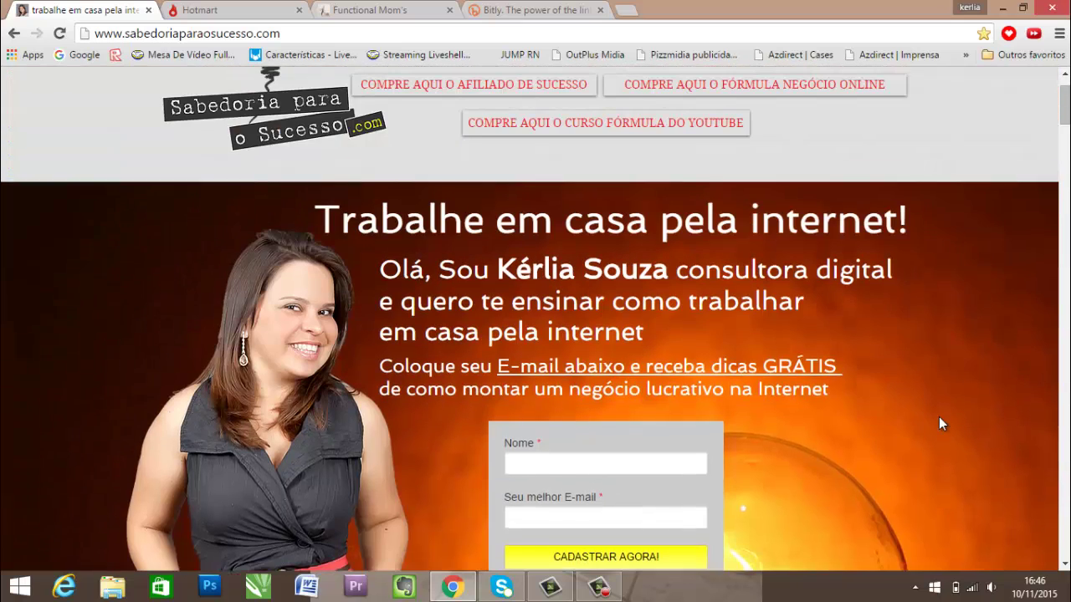